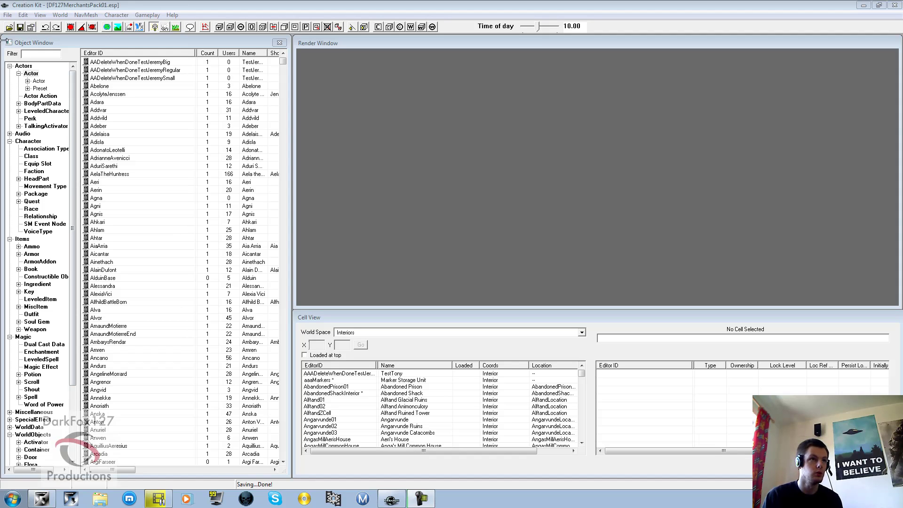
Step: Check the loaded data files list, then open Hodling's actor record via Edit
click(9, 28)
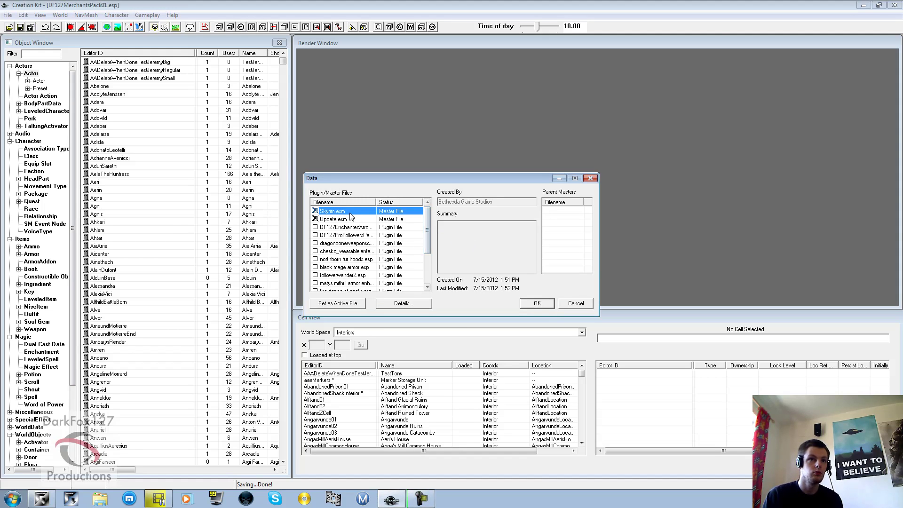
drag(429, 230, 430, 269)
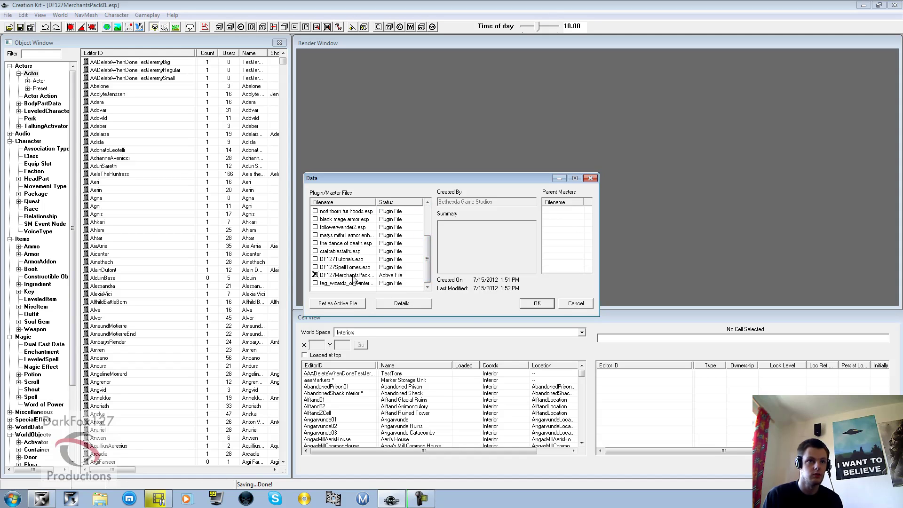
click(541, 305)
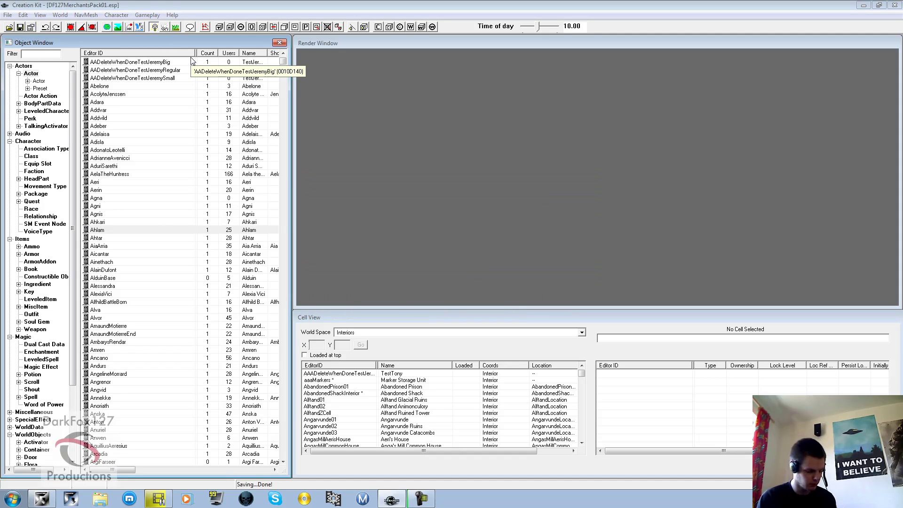
text(hodling)
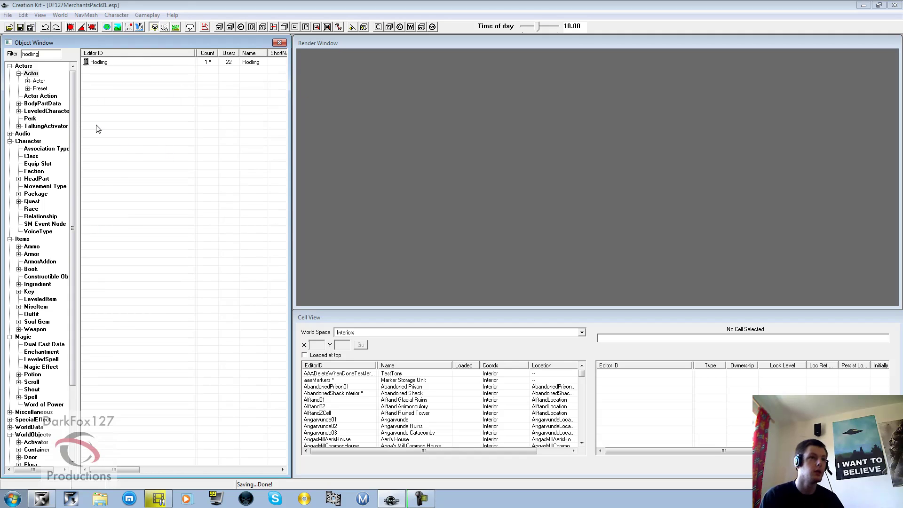
right_click(104, 62)
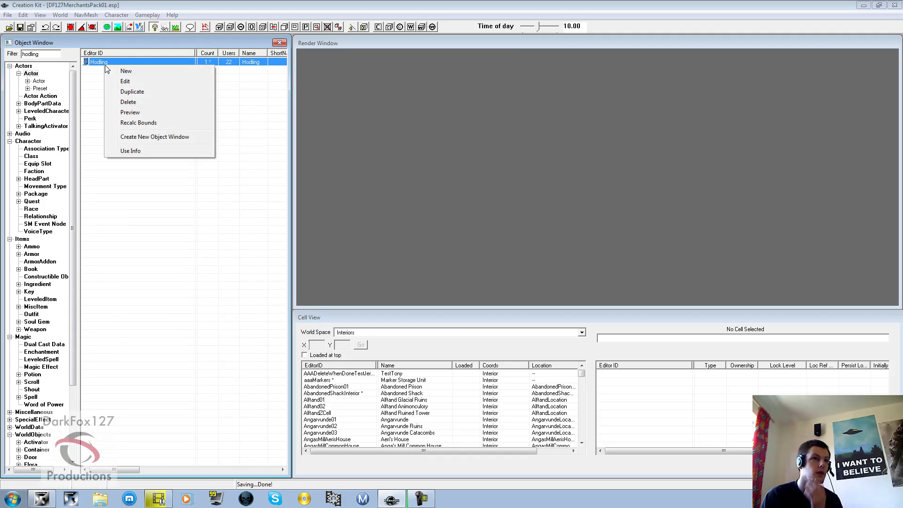
click(125, 80)
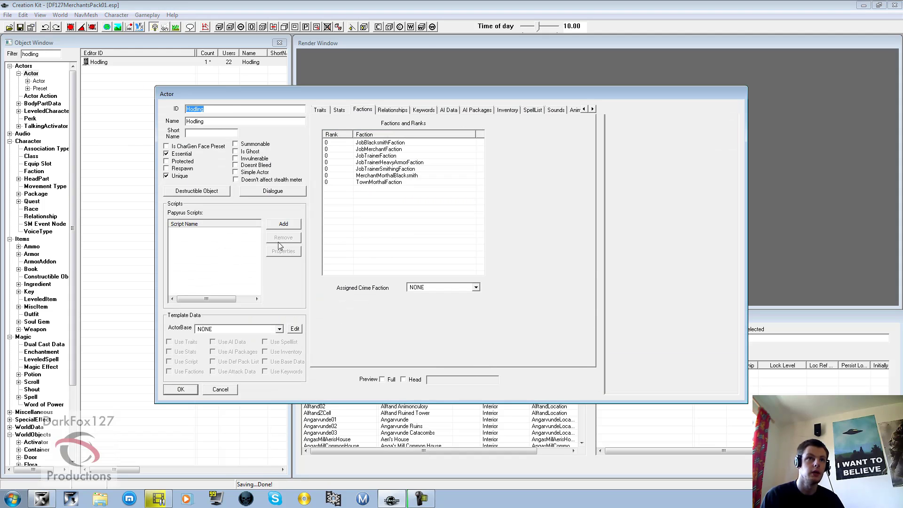
Step: Start a new entry in Hodling's Factions and Ranks list, passing over JobTrainerFaction
click(376, 238)
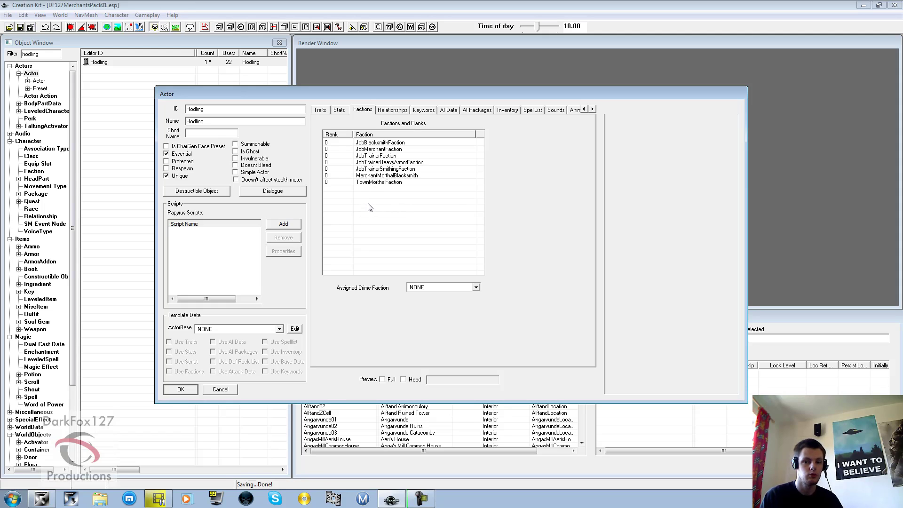
right_click(369, 197)
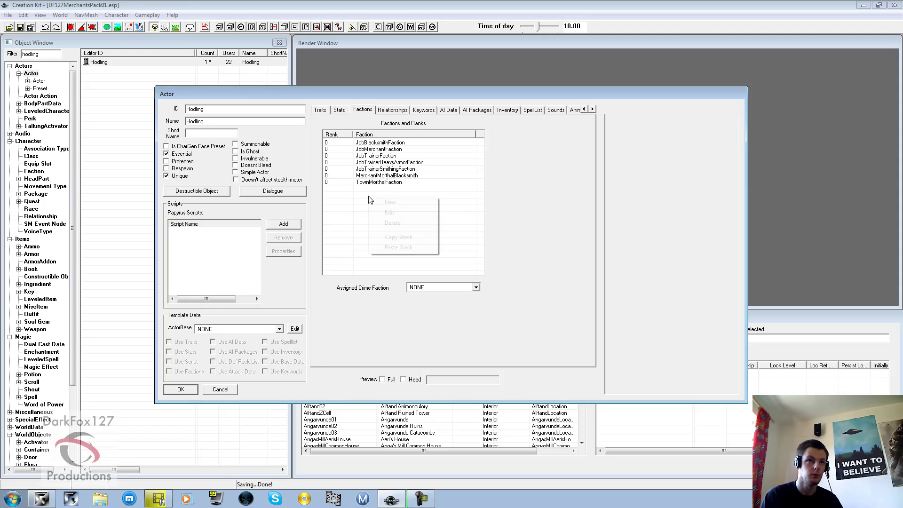
click(358, 196)
click(374, 156)
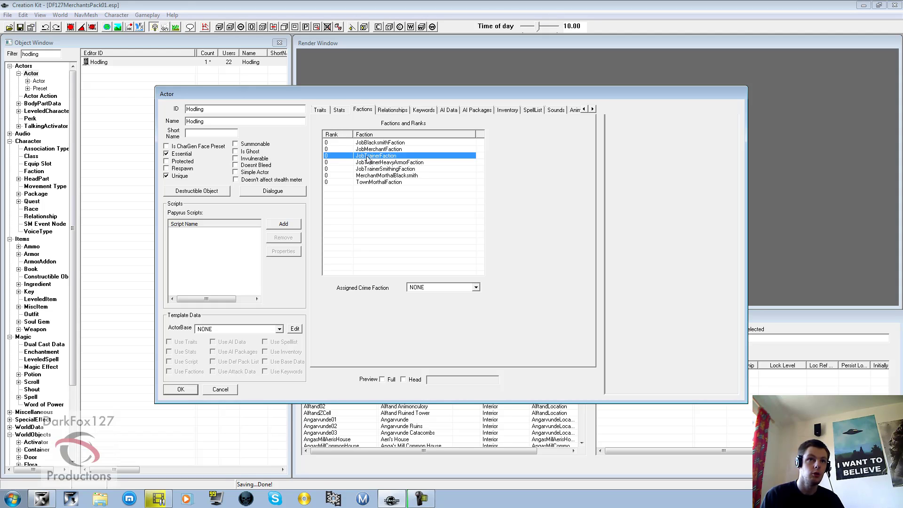
click(399, 195)
Step: Browse the JobTrainer, Light Armor, Block and Lockpicking factions, then confirm JobTrainerSmithingFaction
right_click(396, 231)
click(409, 235)
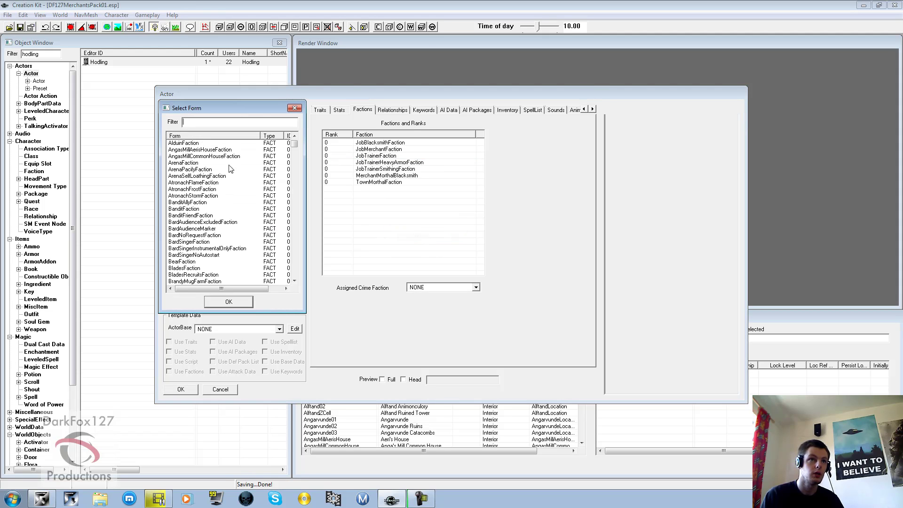
text(train)
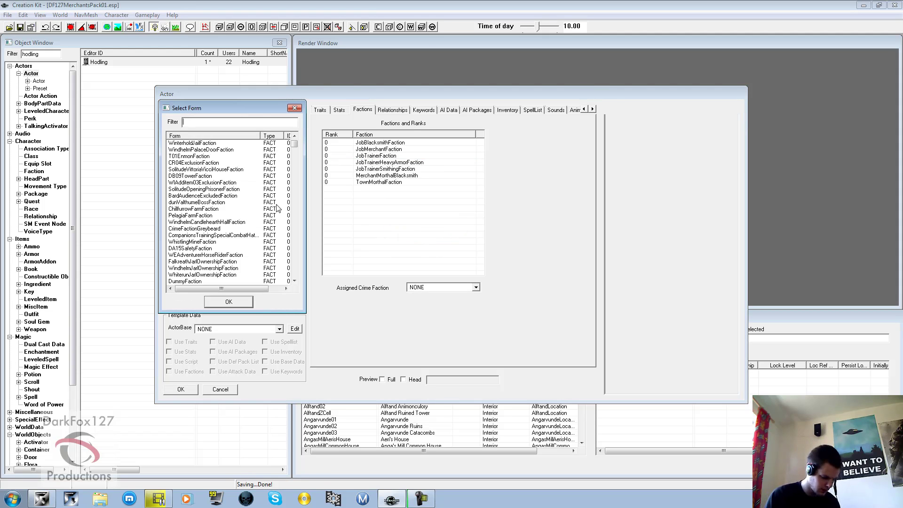
text(er)
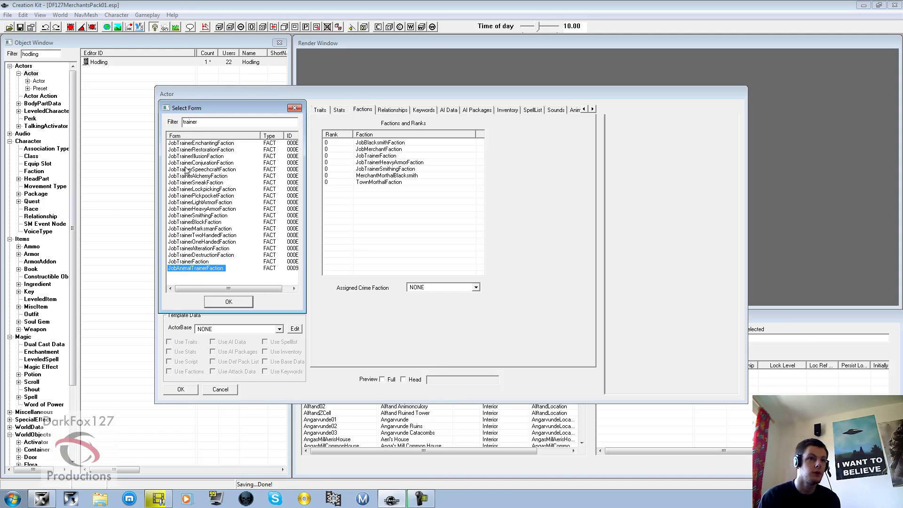
click(188, 261)
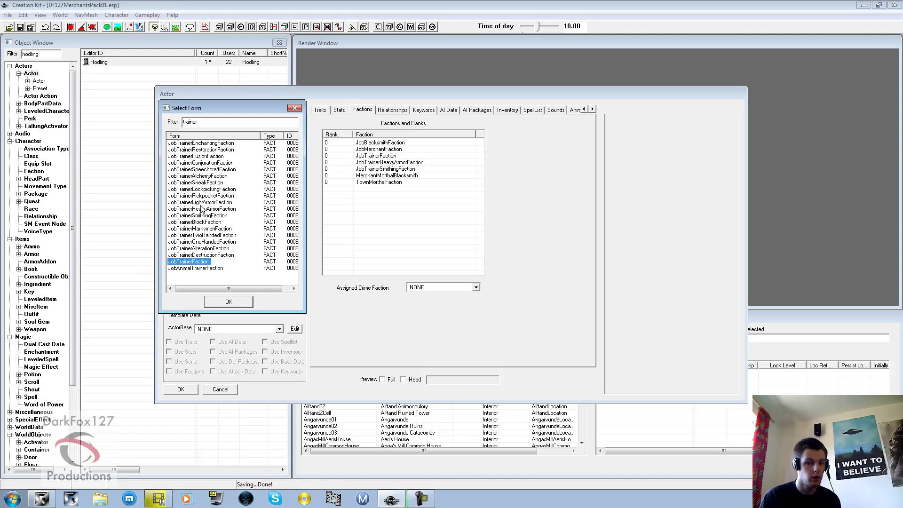
click(200, 203)
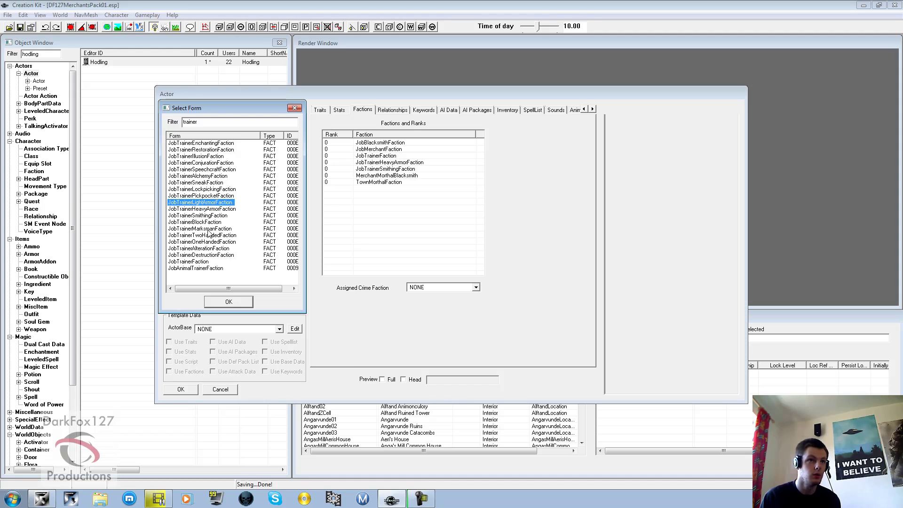
click(204, 222)
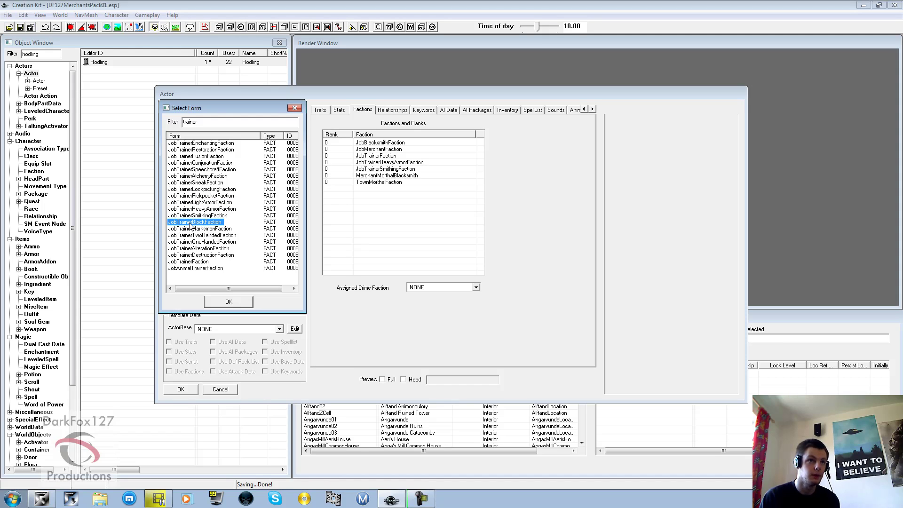
click(203, 189)
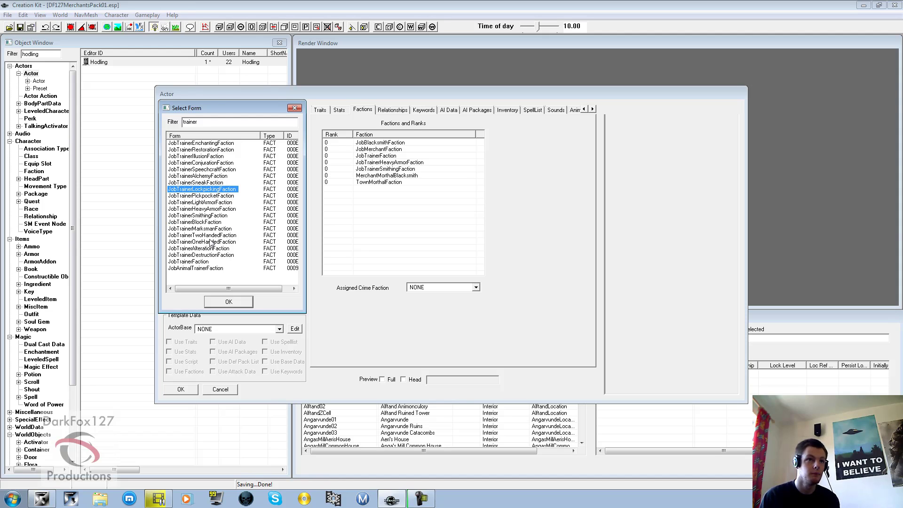
click(205, 216)
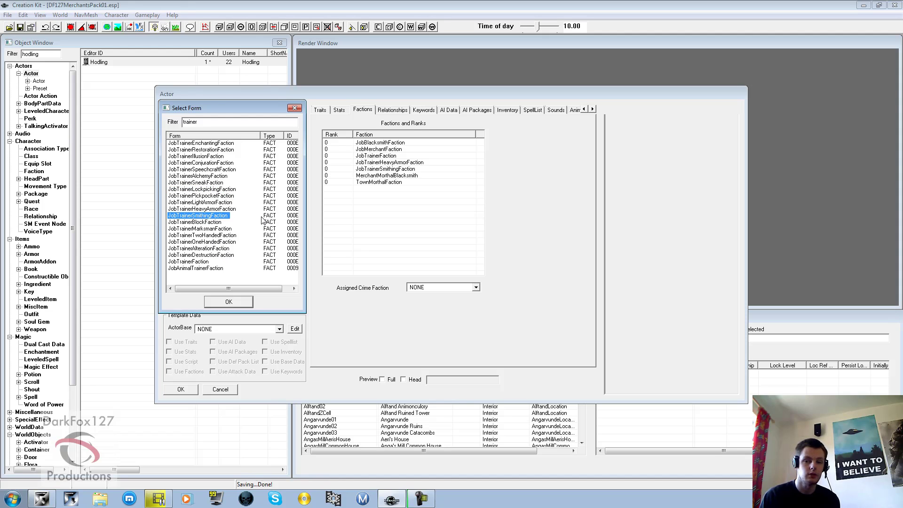
click(294, 107)
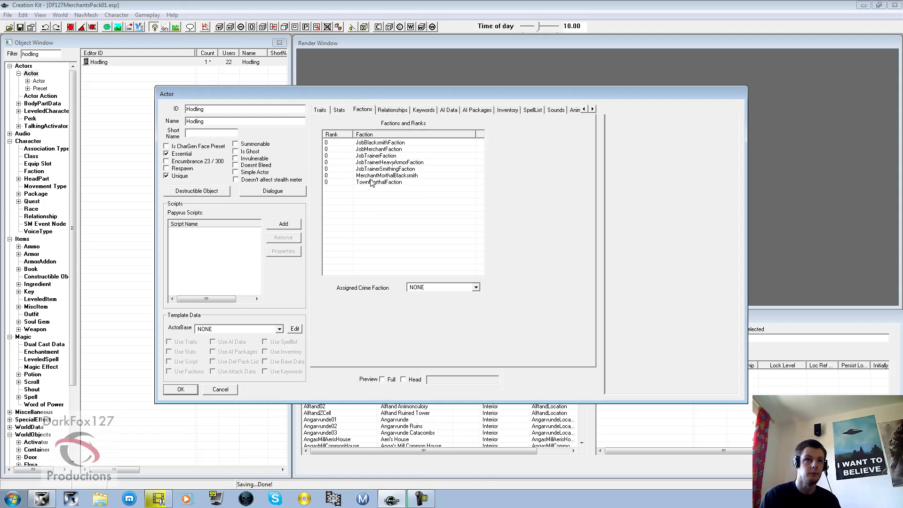
Step: Review Hodling's traits and stats, keep class TrainerSmithingMaster, and accept the record
click(321, 110)
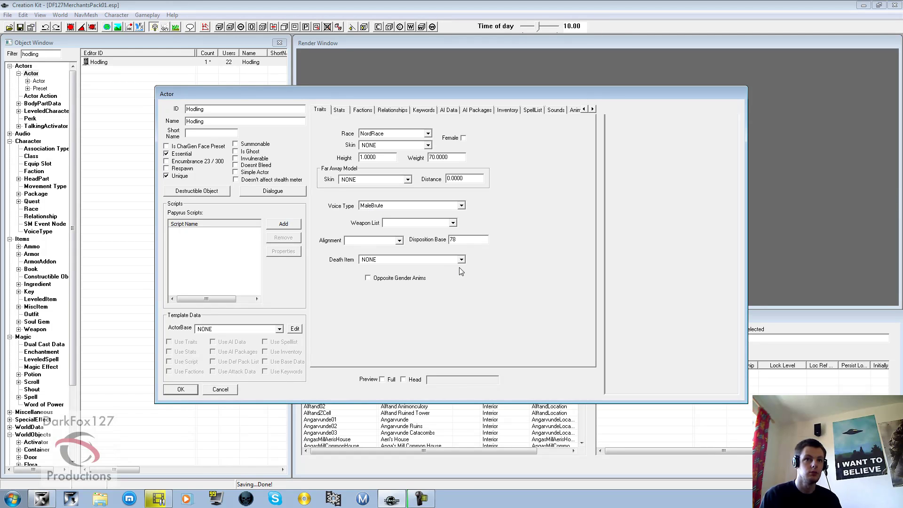
click(340, 110)
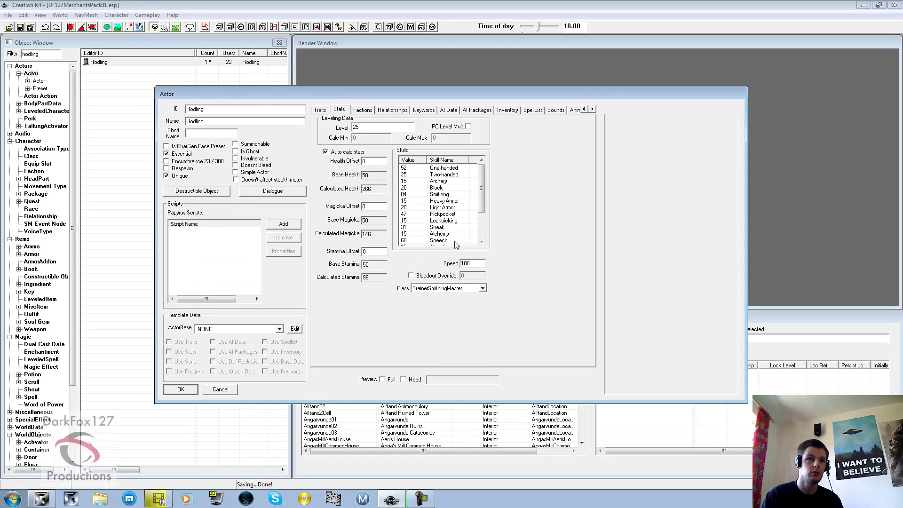
click(438, 289)
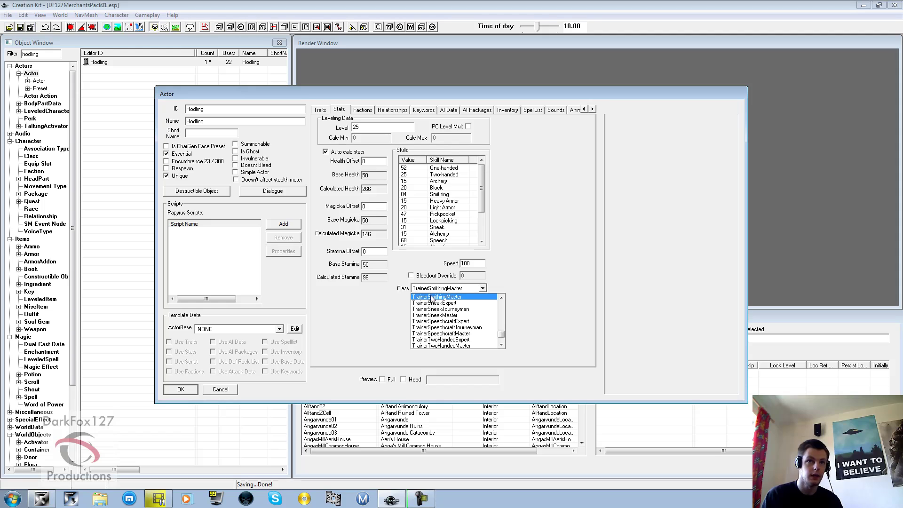
click(450, 297)
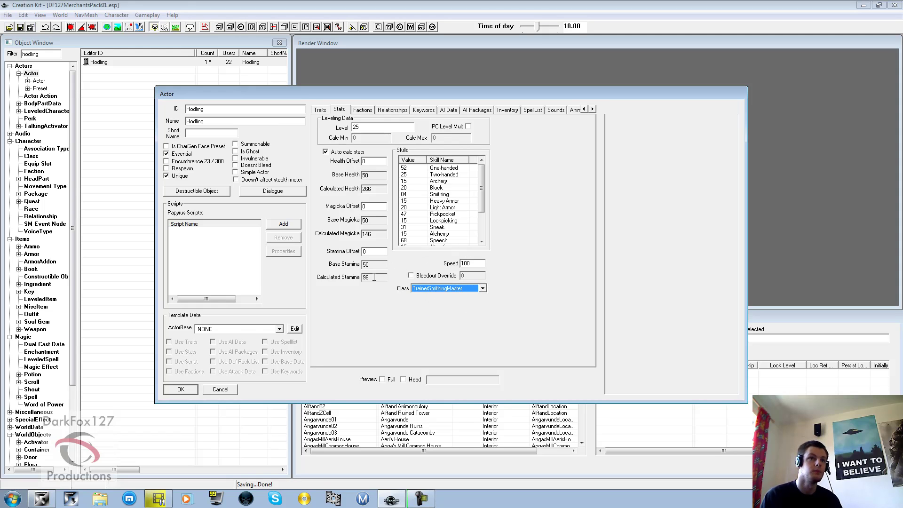
click(181, 390)
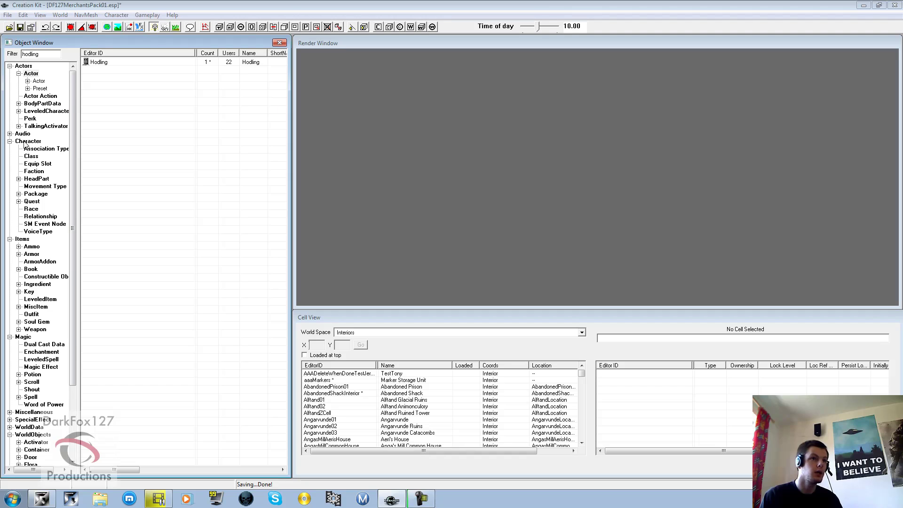
Step: Filter the Object Window for 'trainer' and open the DialogueTrainers quest
click(32, 205)
double_click(35, 54)
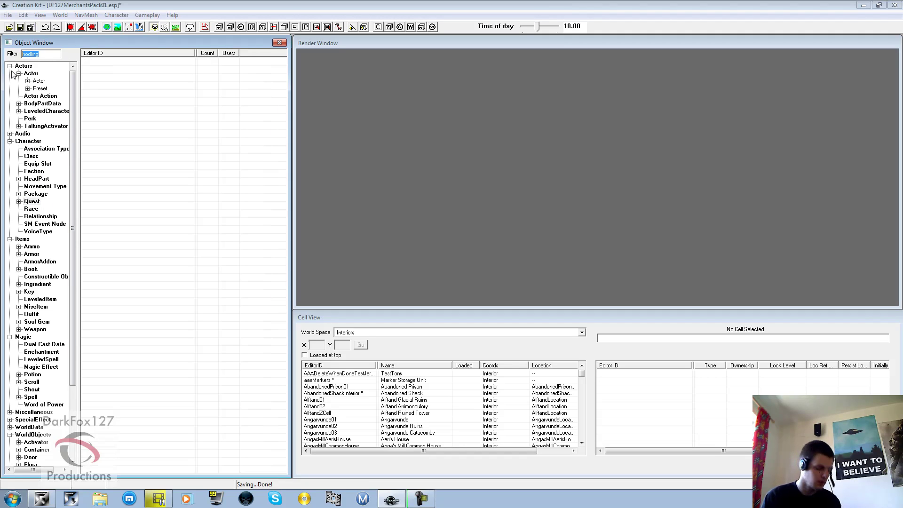
text(trainer)
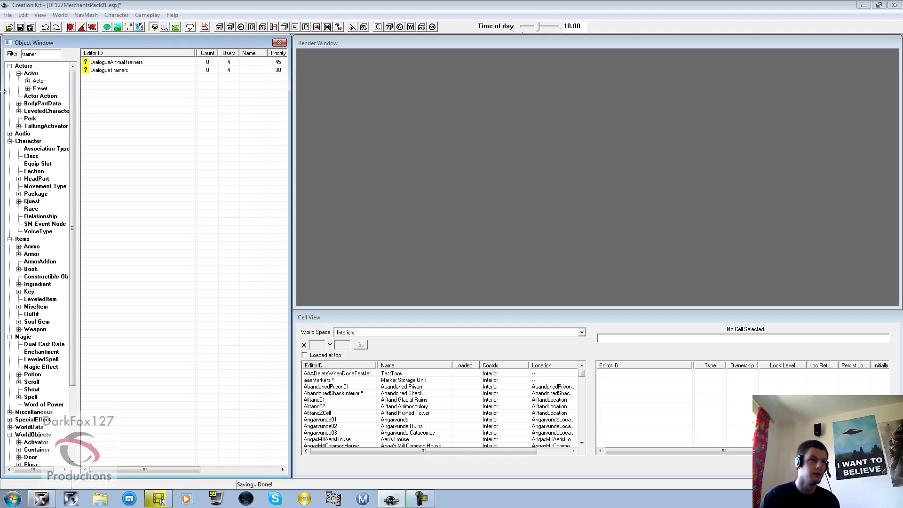
click(103, 71)
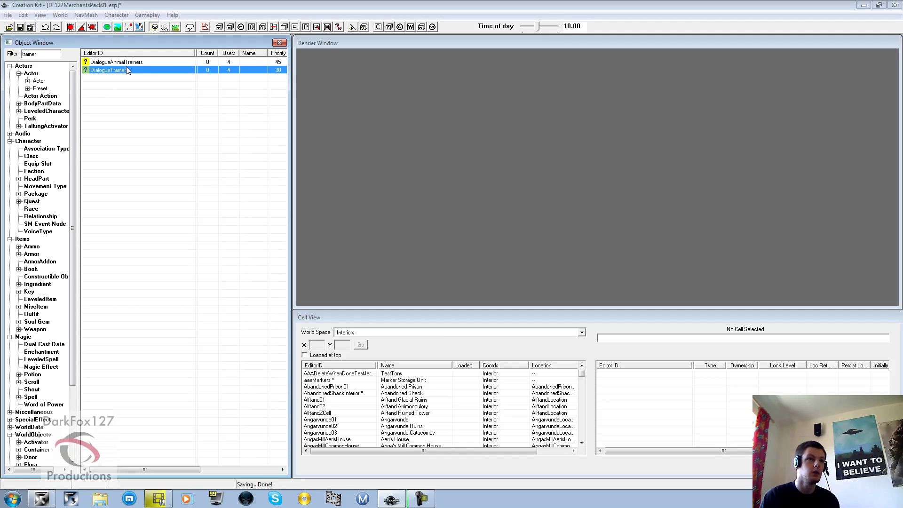
double_click(107, 71)
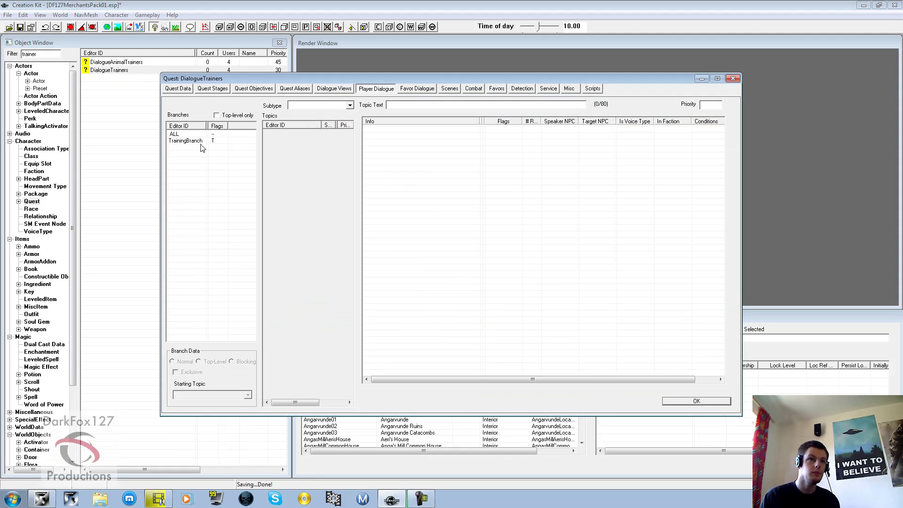
Step: In TrainingBranch, inspect the trainer responses and copy Balimund's smithing trainer line
click(185, 141)
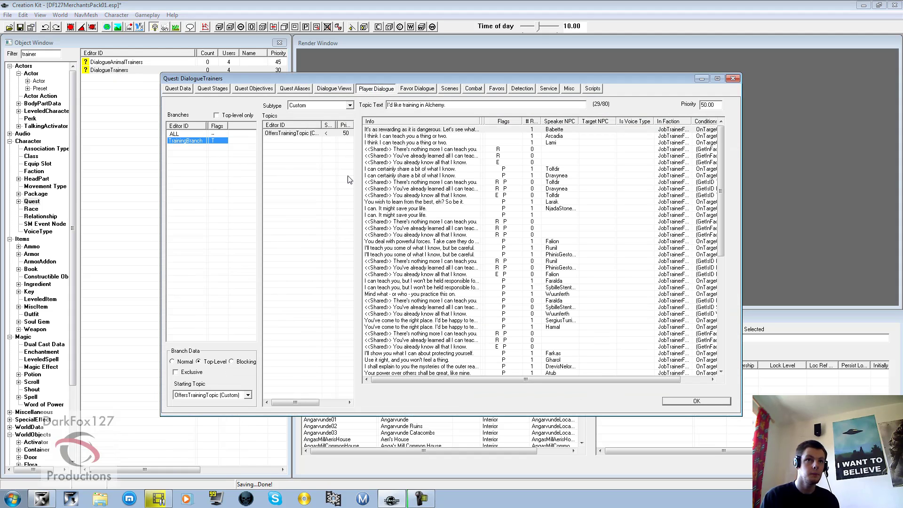
mouse_move(721, 175)
mouse_down()
mouse_move(724, 241)
mouse_move(721, 166)
mouse_up()
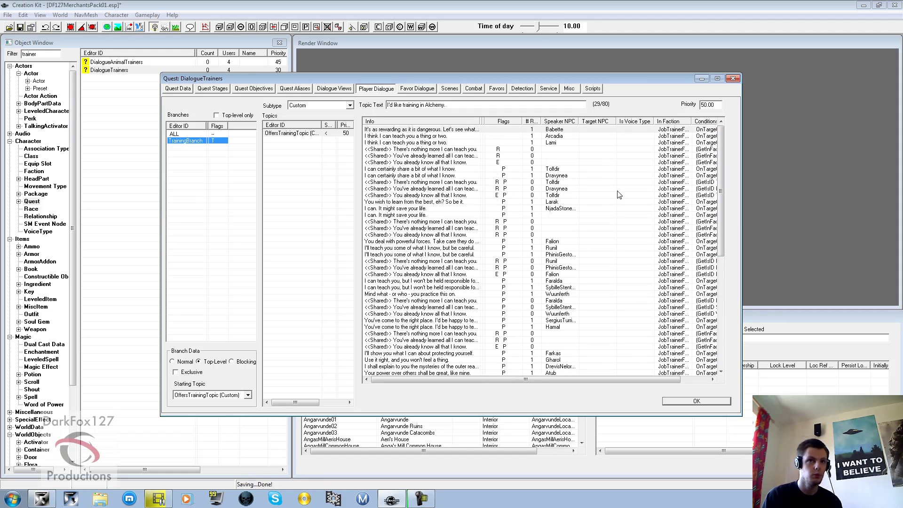
click(579, 235)
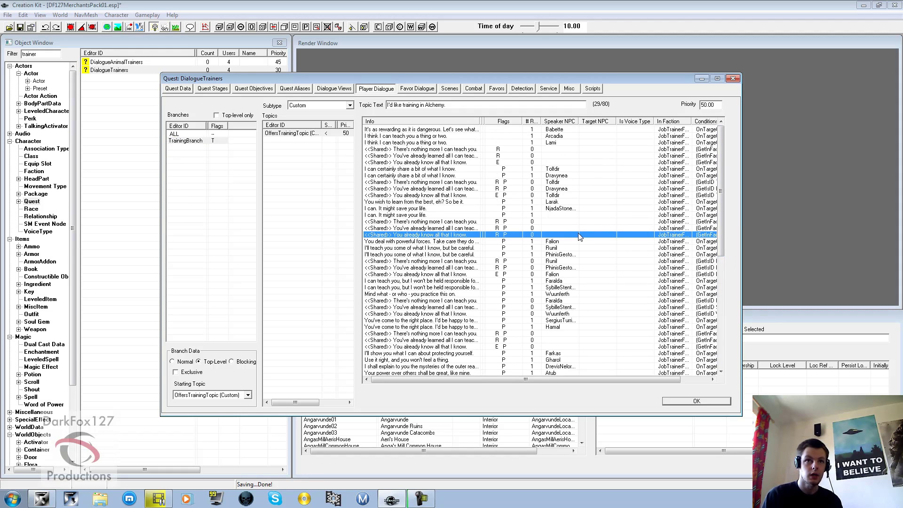
click(537, 241)
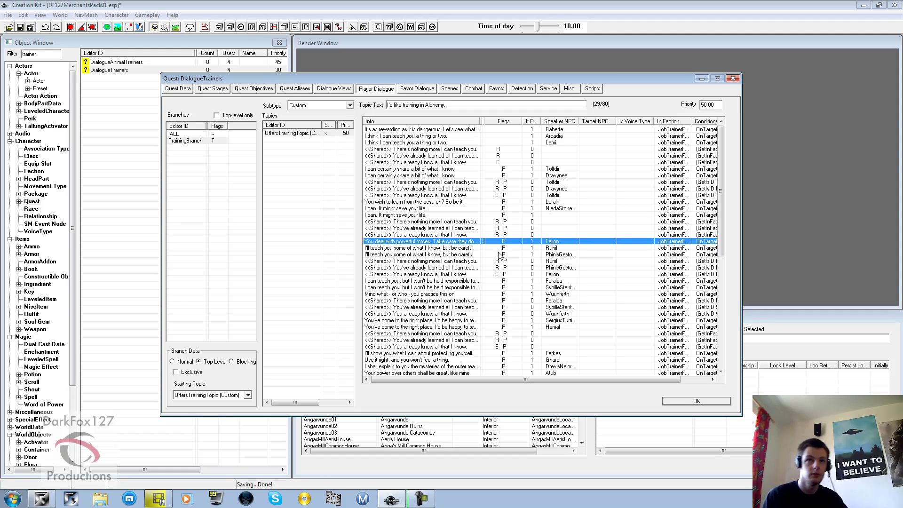
click(542, 254)
scroll(534, 247, down, 5)
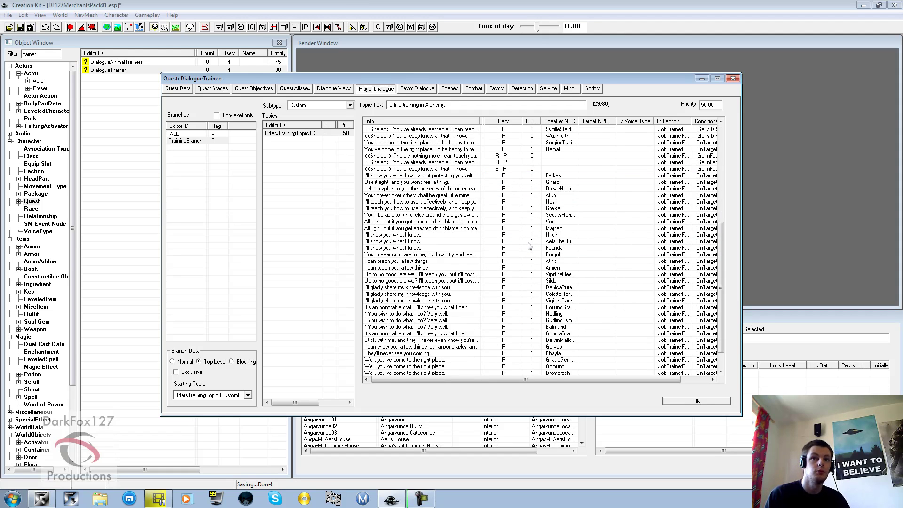
scroll(534, 247, down, 5)
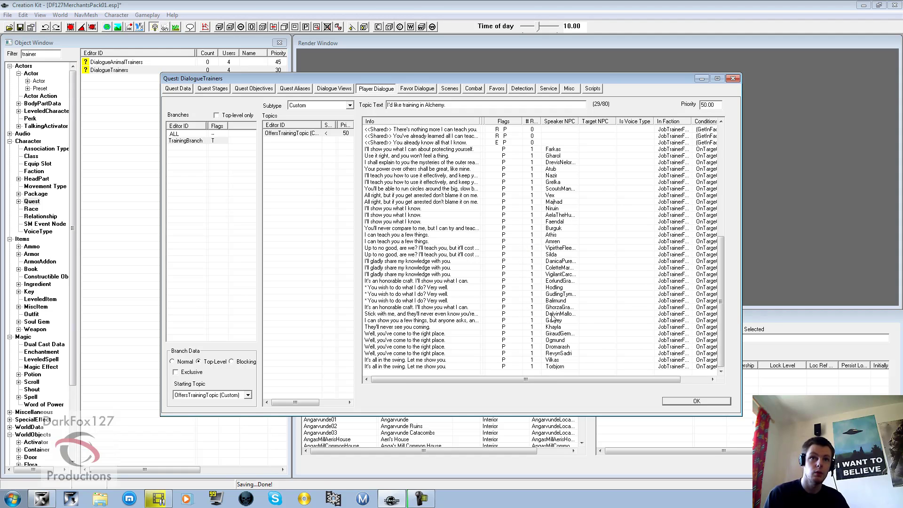
click(557, 301)
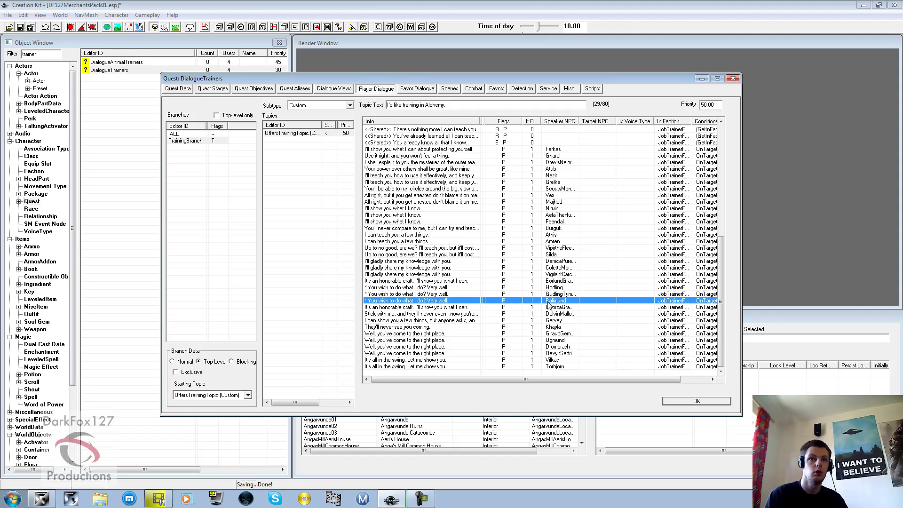
right_click(549, 304)
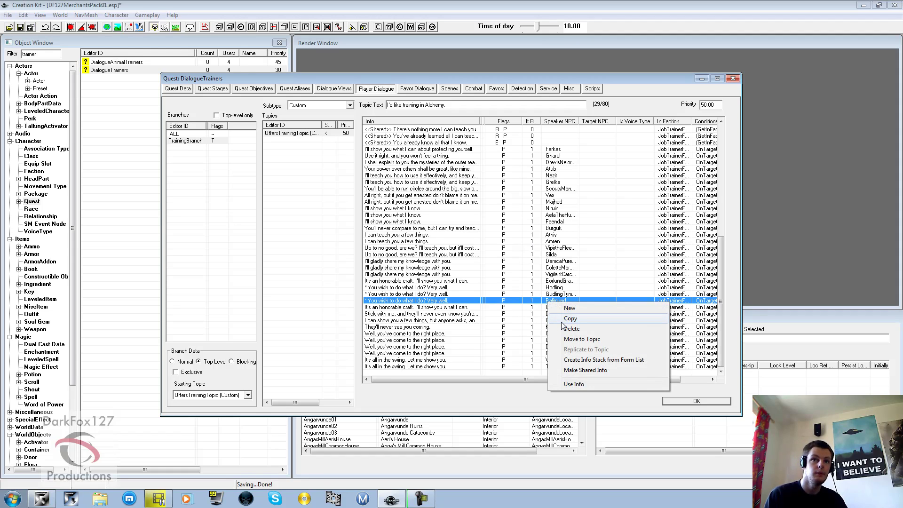
click(518, 294)
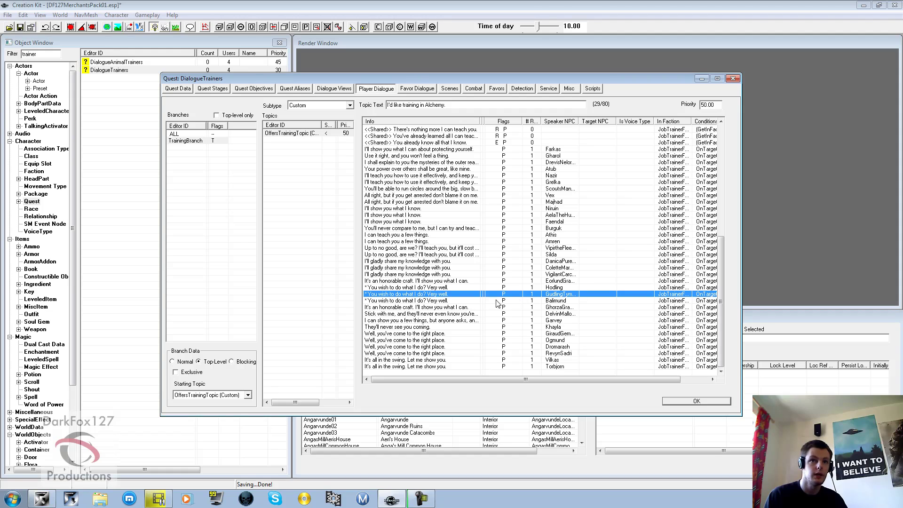
Step: Open Topic Info for GudlingTymvir's 'You wish to do what I do? Very well.' response
click(535, 302)
click(429, 295)
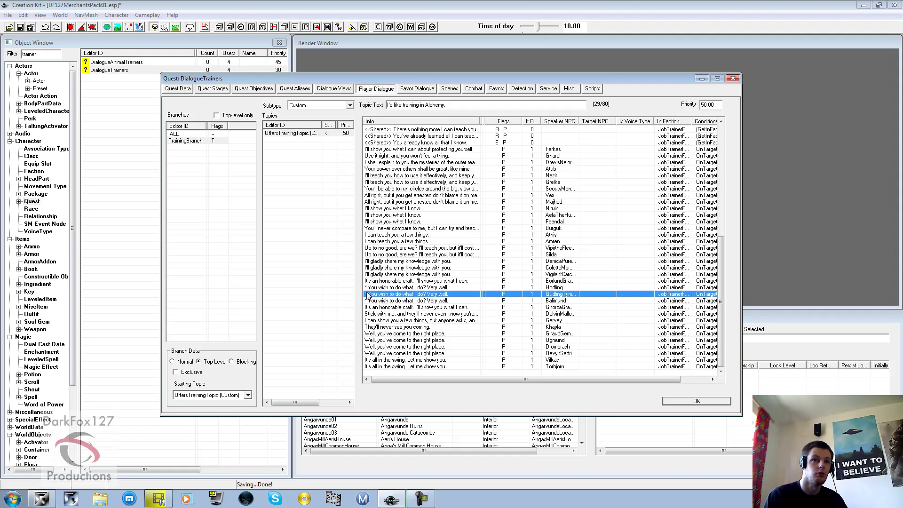
double_click(405, 294)
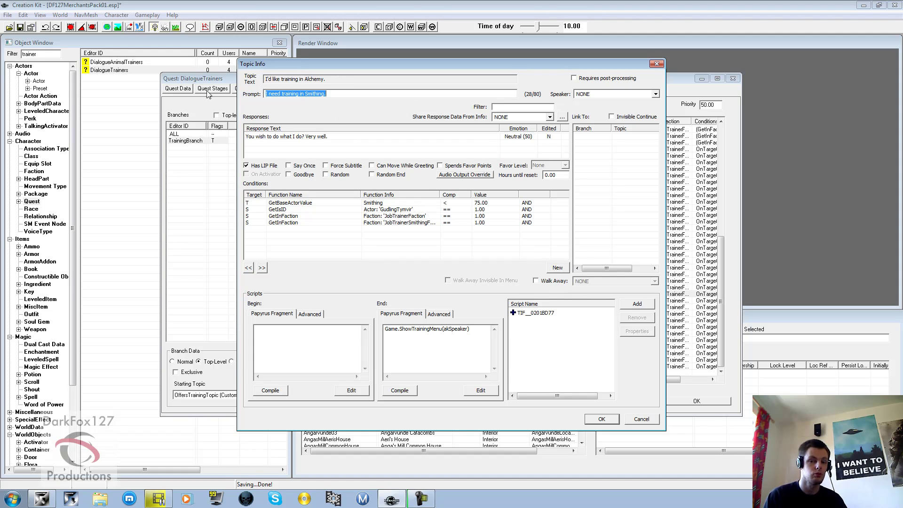
Step: Review the Smithing skill, GudlingTymvir and JobTrainerFaction conditions, then edit the GetIsID condition
click(336, 94)
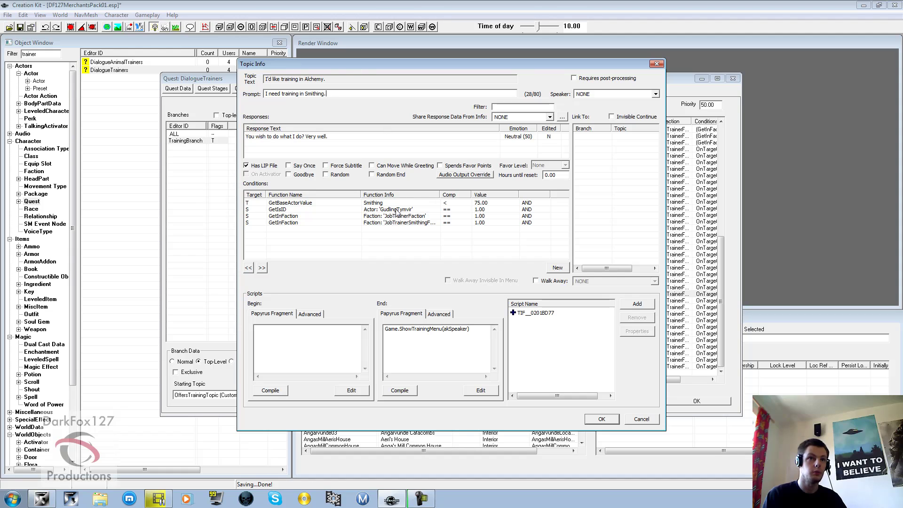
click(369, 204)
click(371, 209)
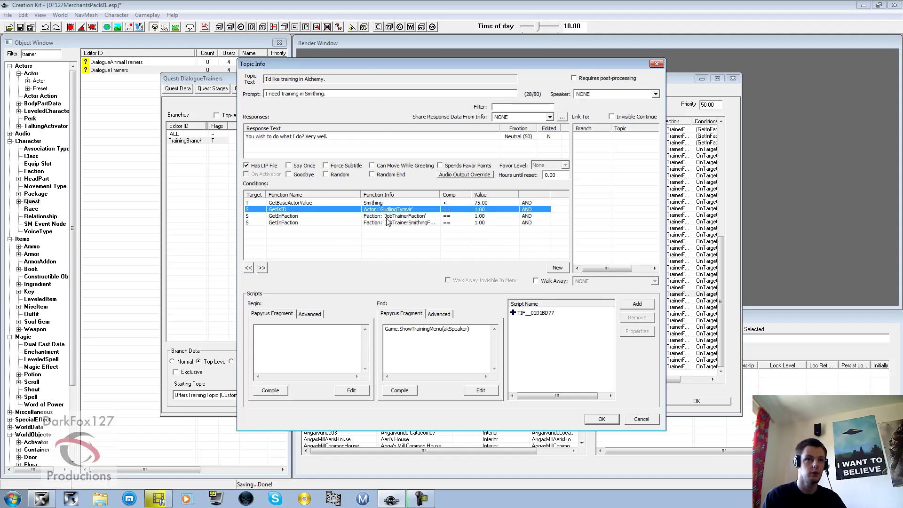
click(385, 216)
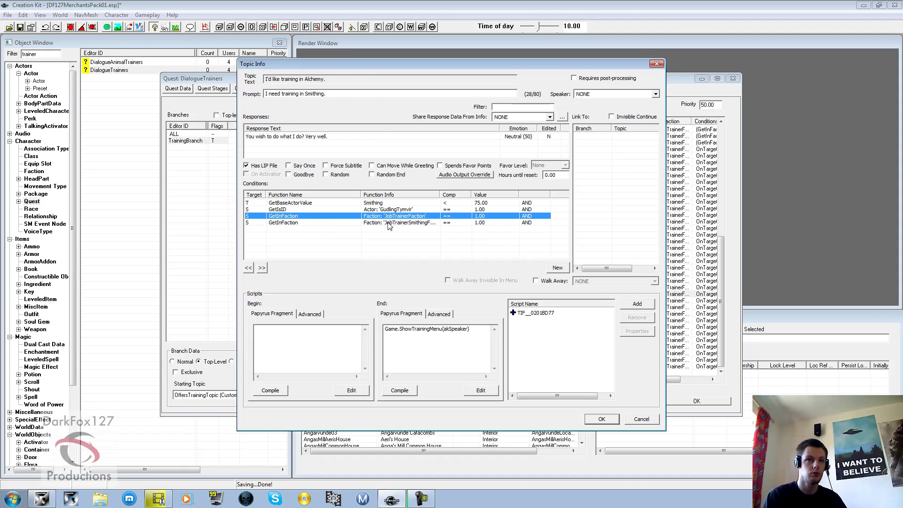
click(376, 210)
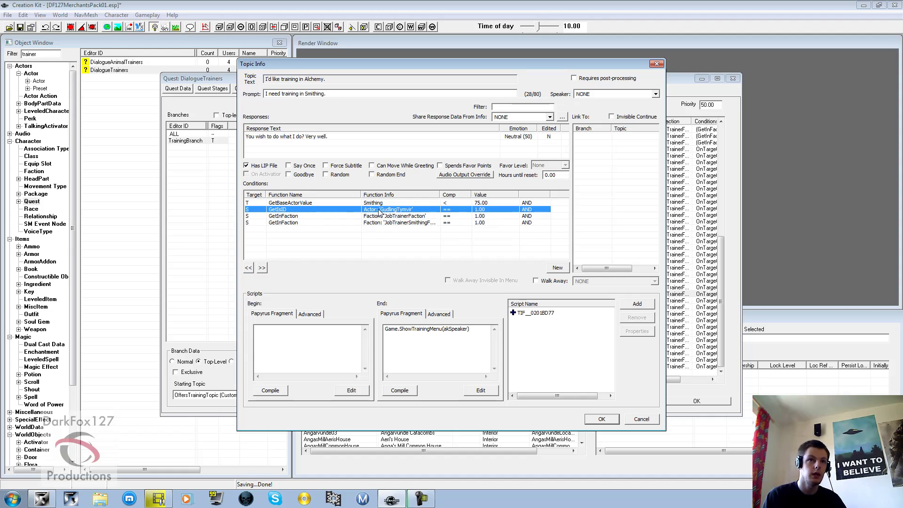
double_click(379, 211)
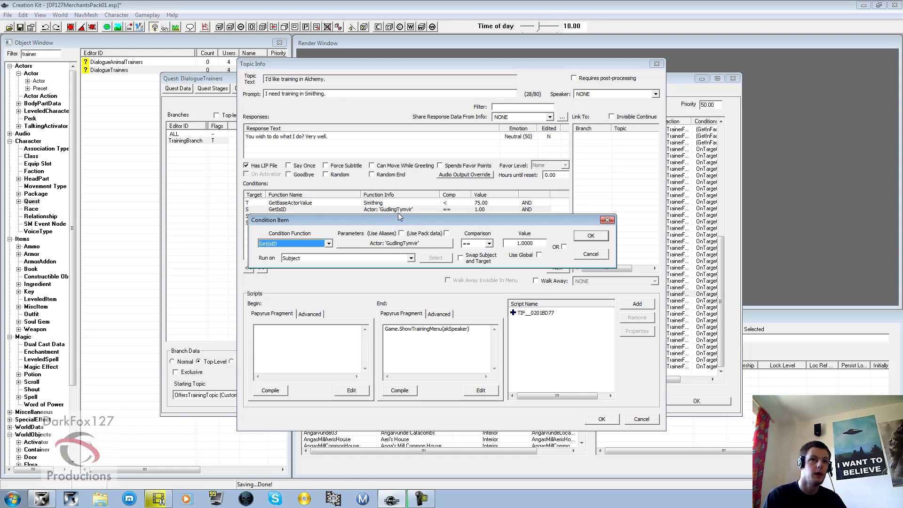
Step: Browse actors, back out of choosing Hodling, and confirm GetIsID with GudlingTymvir
click(375, 243)
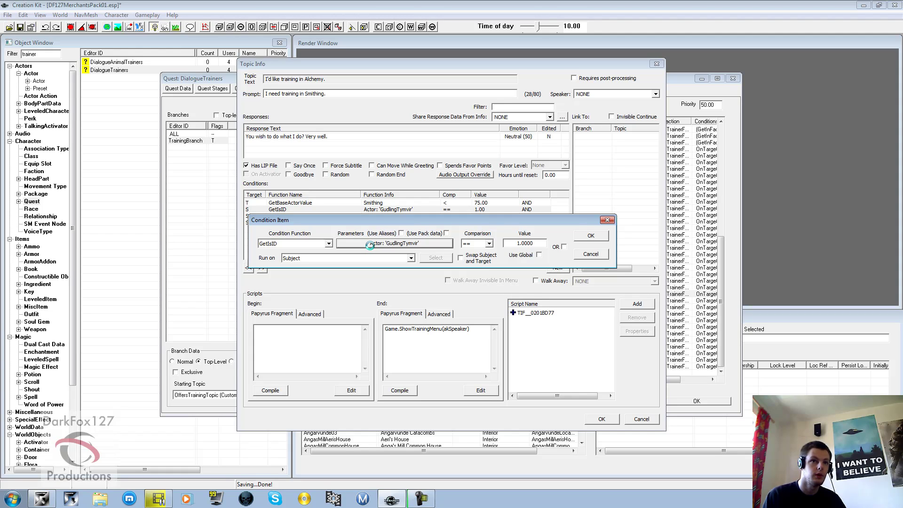
click(349, 275)
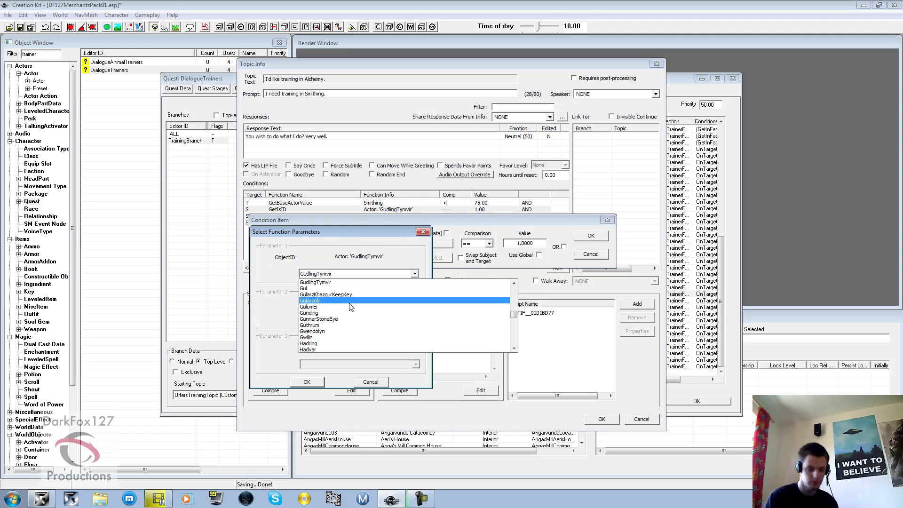
text(hod)
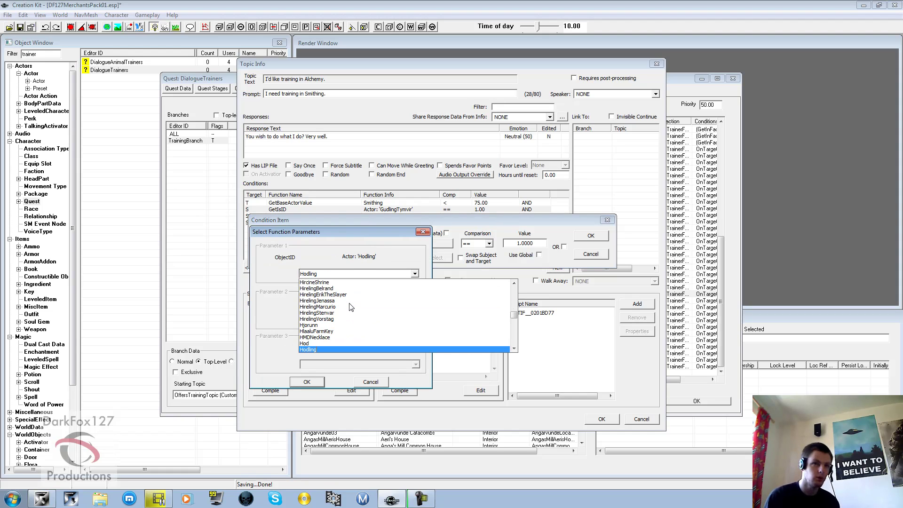
click(323, 351)
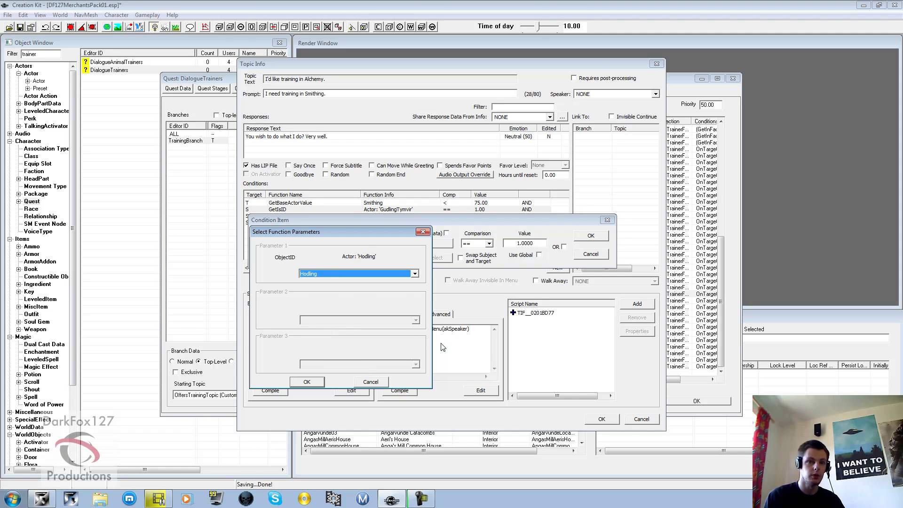
click(370, 382)
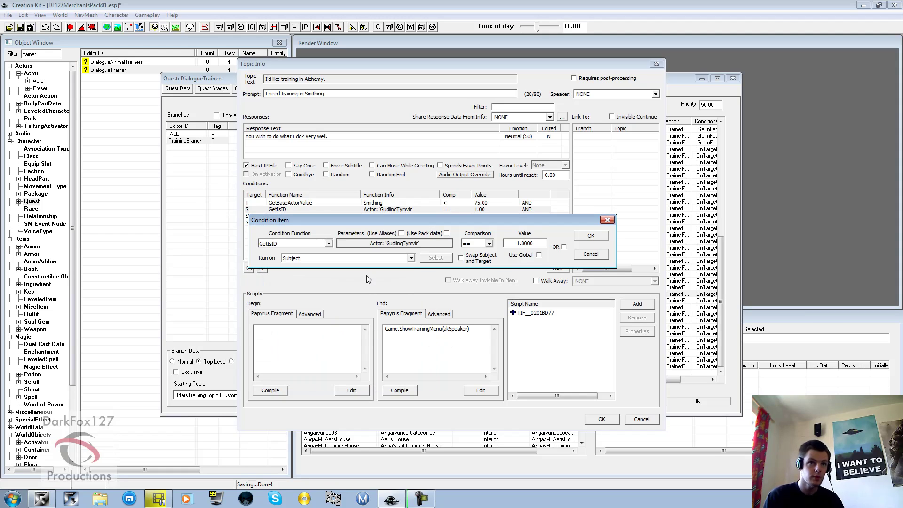
click(609, 221)
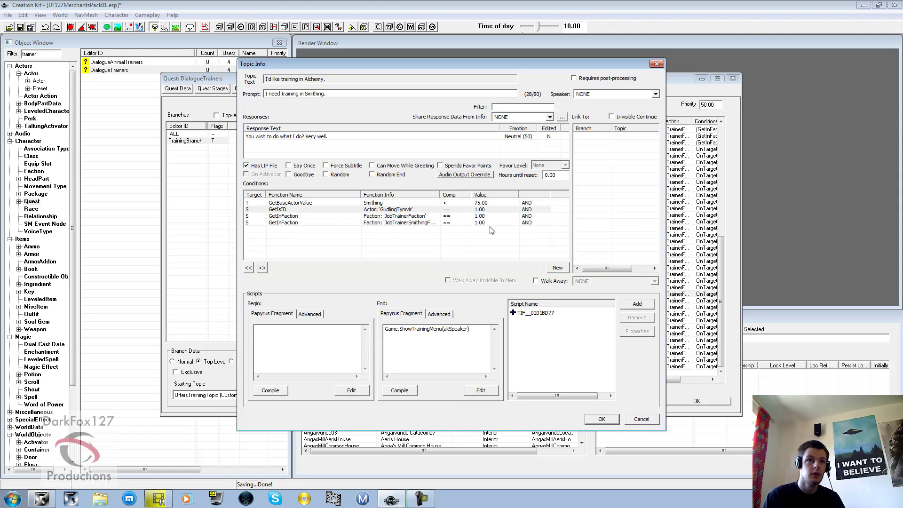
Step: Review the Smithing below 75 and trainer faction conditions, then close Topic Info with OK
double_click(470, 203)
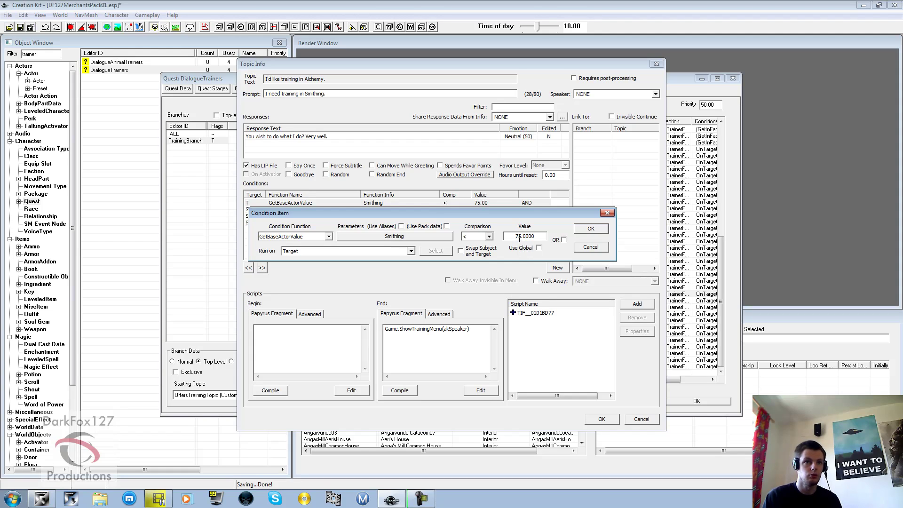
click(593, 248)
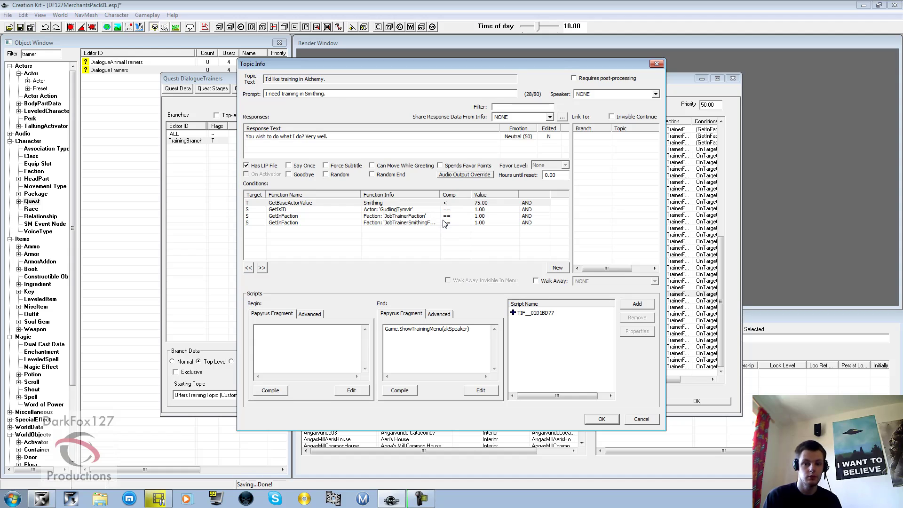
click(394, 209)
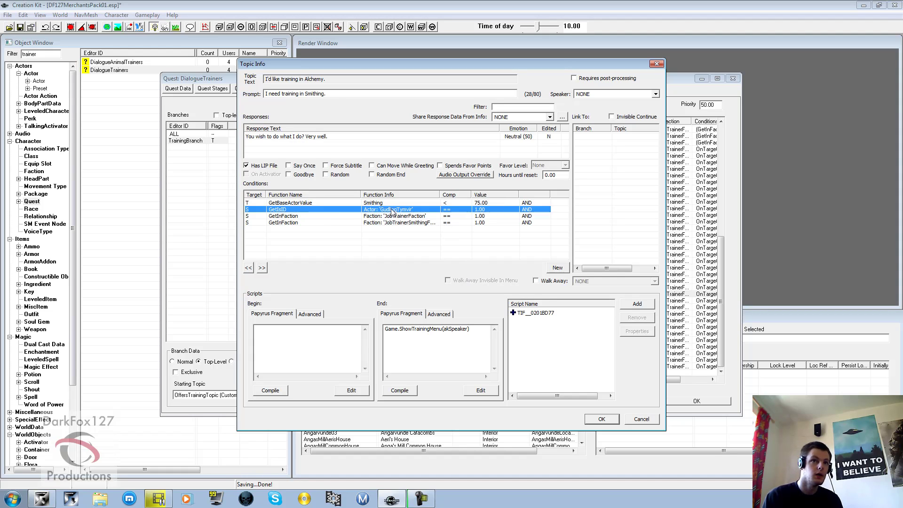
click(380, 223)
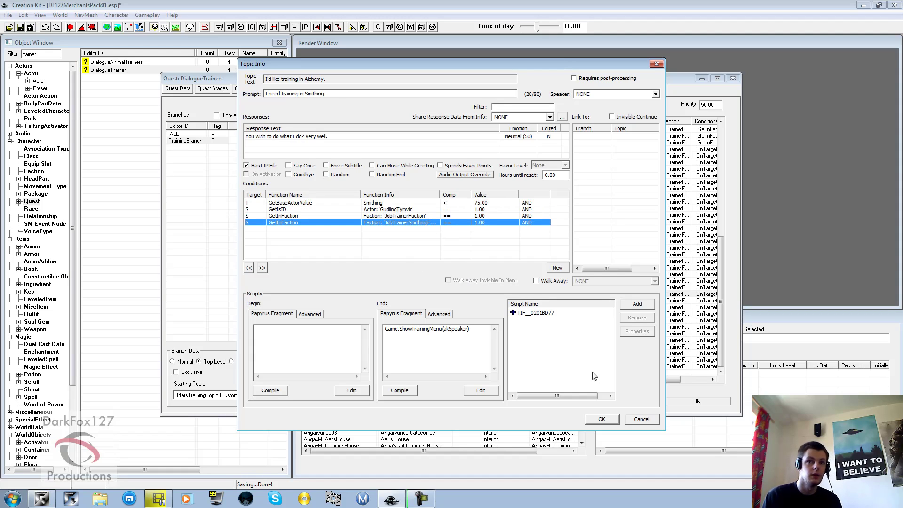
click(602, 419)
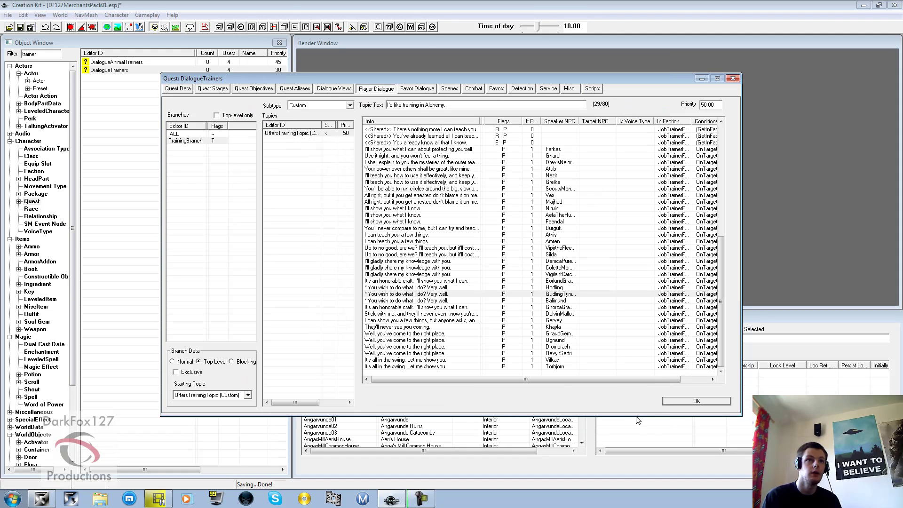
Step: Review Hodling's, Balimund's and Runil's training responses in the Player Dialogue list
click(541, 288)
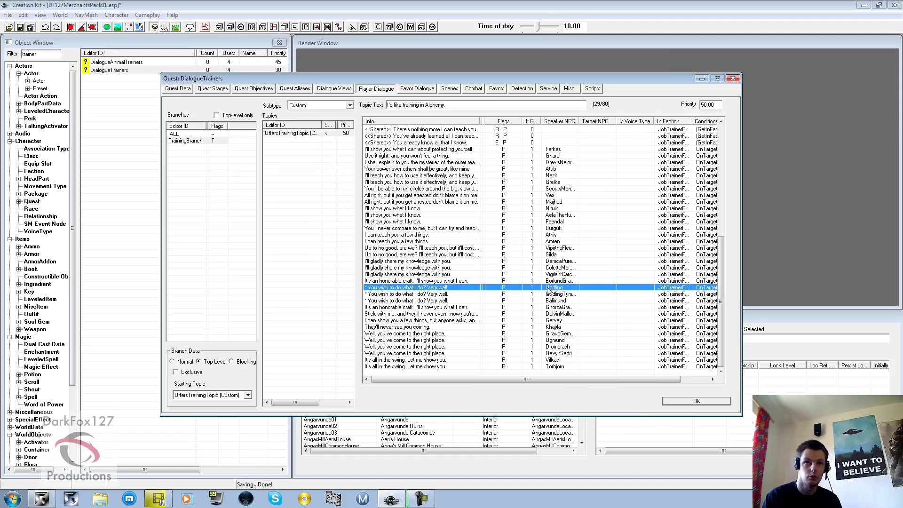
click(522, 301)
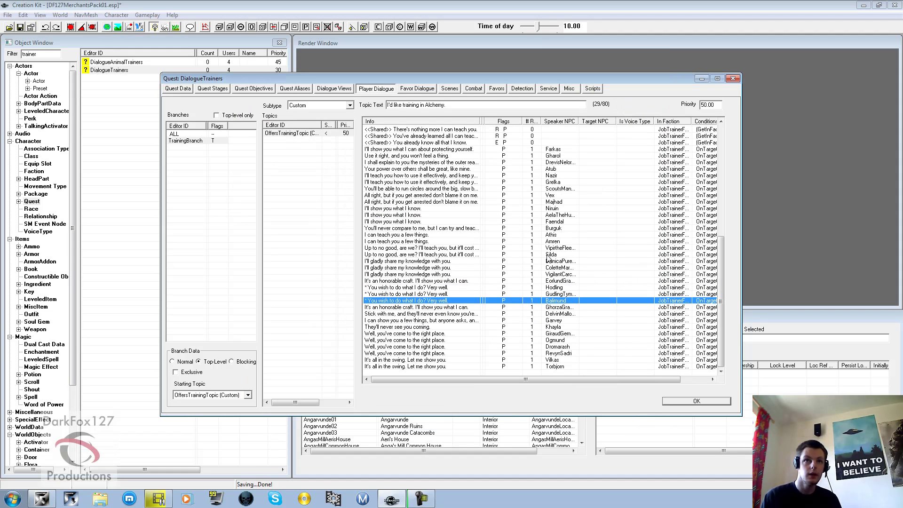
scroll(552, 247, up, 5)
scroll(553, 244, up, 5)
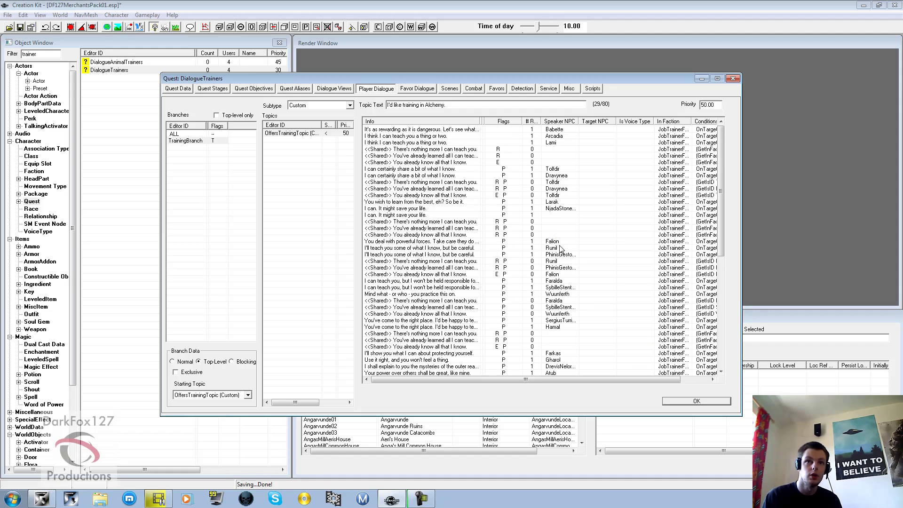
click(562, 251)
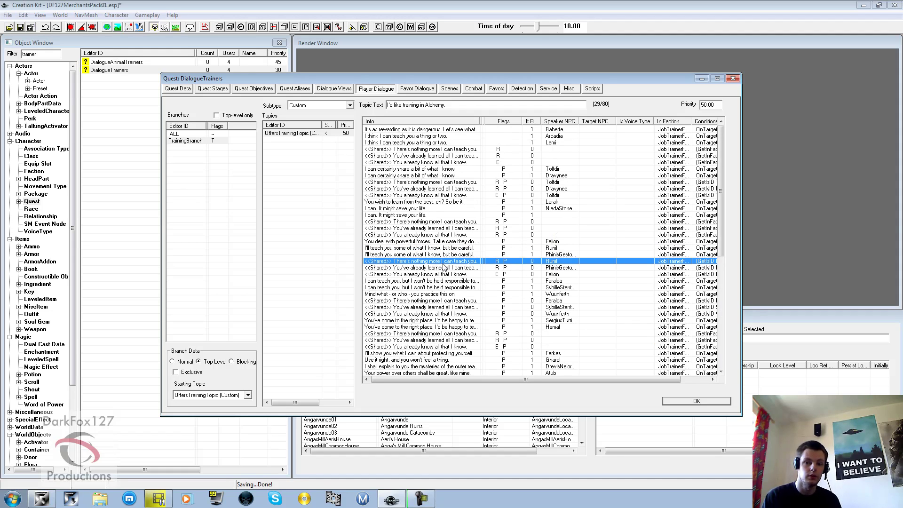
scroll(445, 269, down, 5)
scroll(448, 269, down, 5)
scroll(451, 269, down, 3)
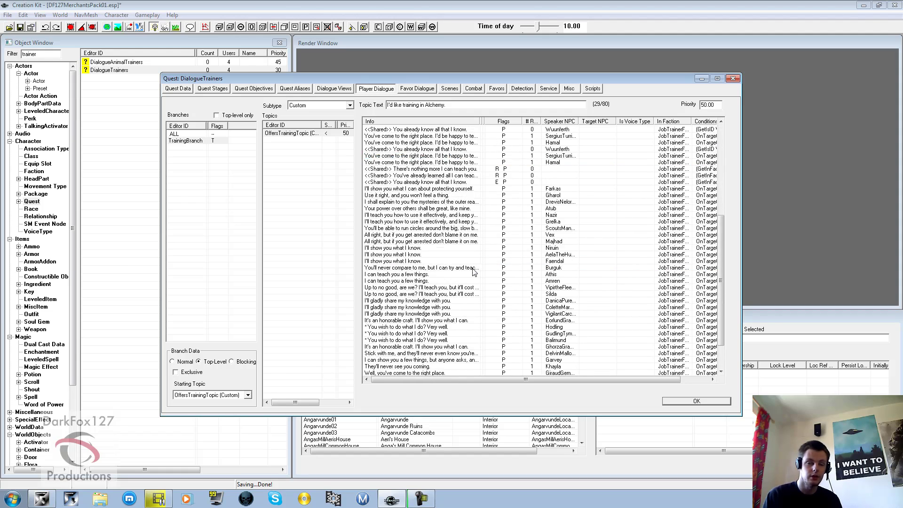
scroll(474, 272, up, 8)
Step: Select the TrainingBranch branch and close the DialogueTrainers quest
click(186, 140)
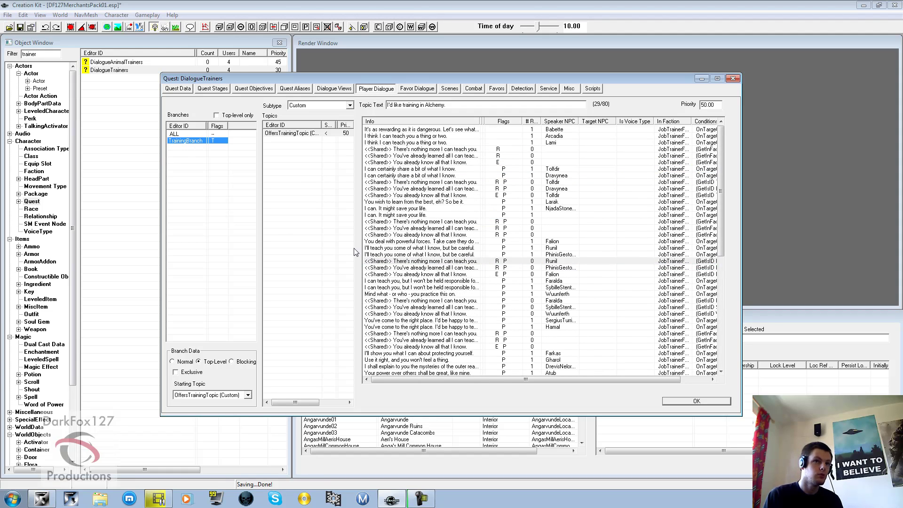
click(734, 78)
click(181, 170)
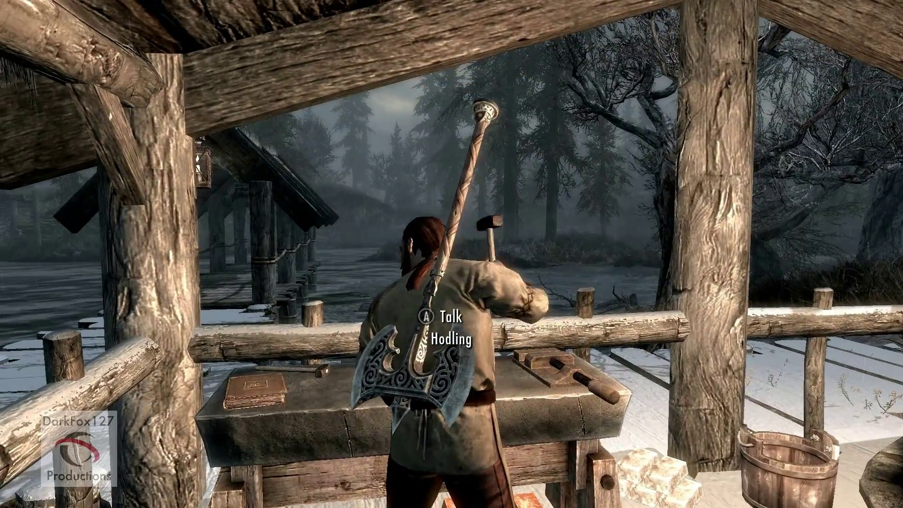
Step: Ask Hodling for Smithing training, check the Master-level offer, then exit the training window
key(e)
key(Down)
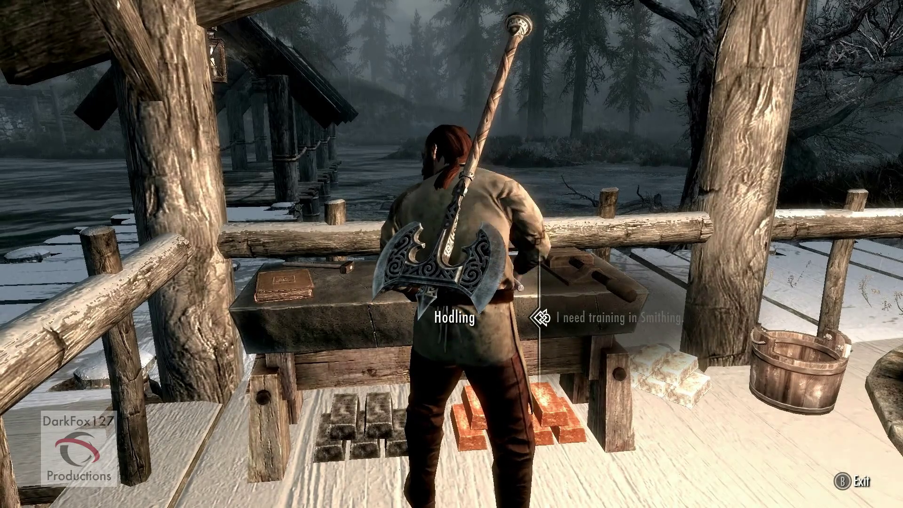
key(Return)
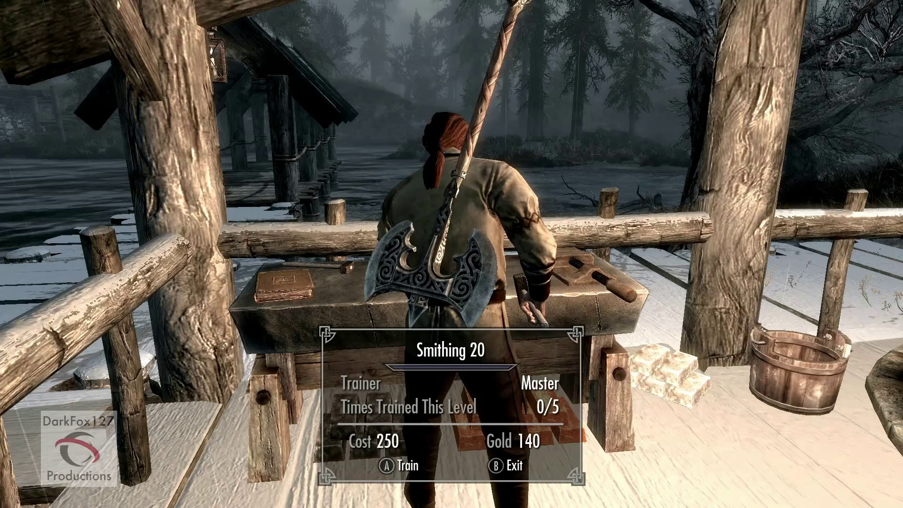
key(Tab)
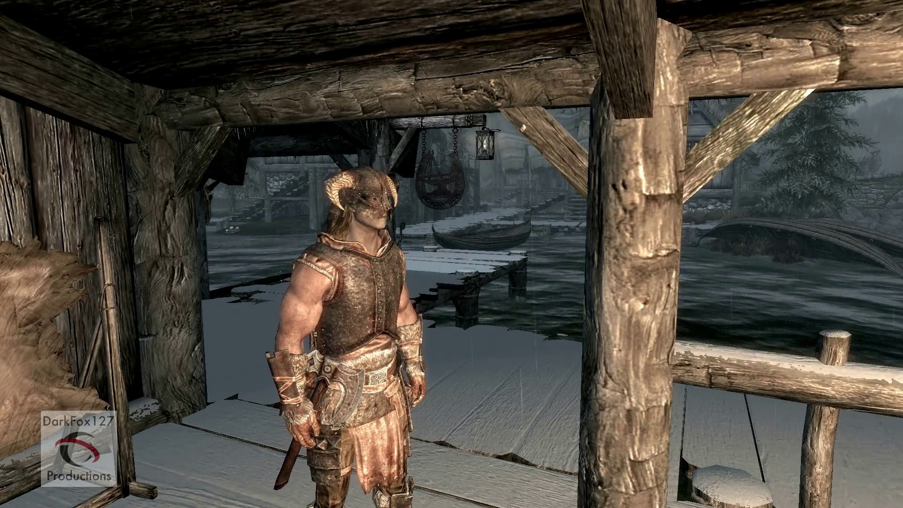
Step: Walk out of Hodling's forge along Morthal's dock past the horseshoe sign, turning the camera around
key(w)
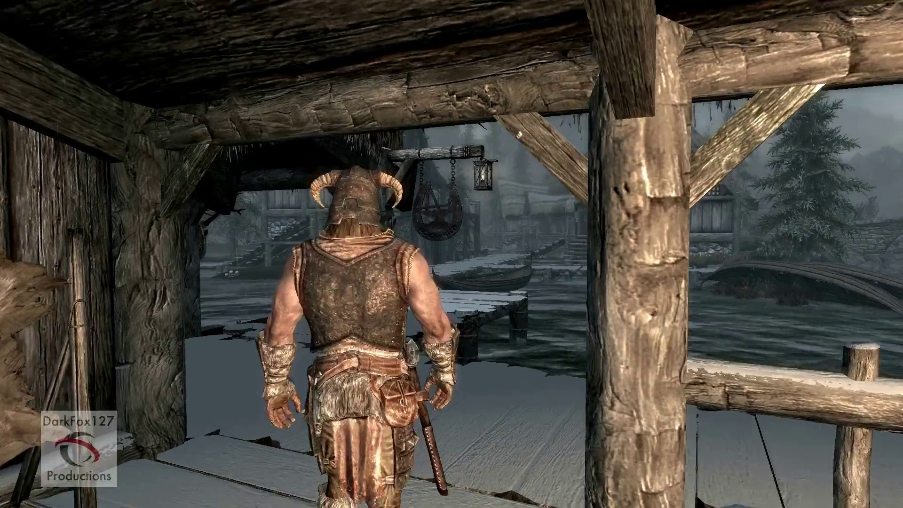
key(w)
key(w)
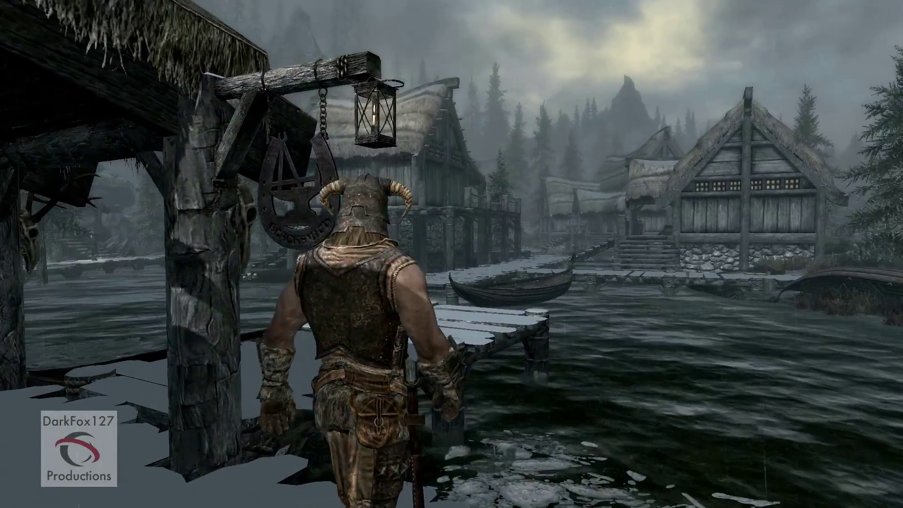
key(w)
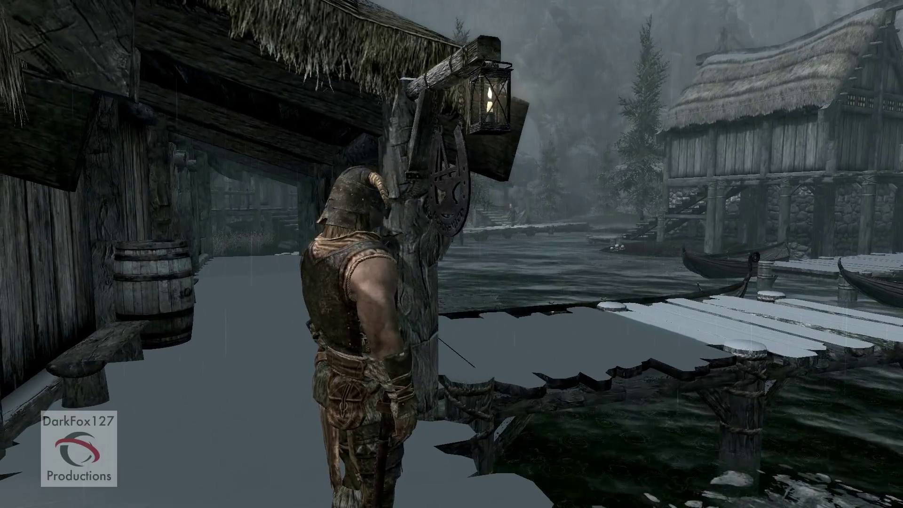
key(w)
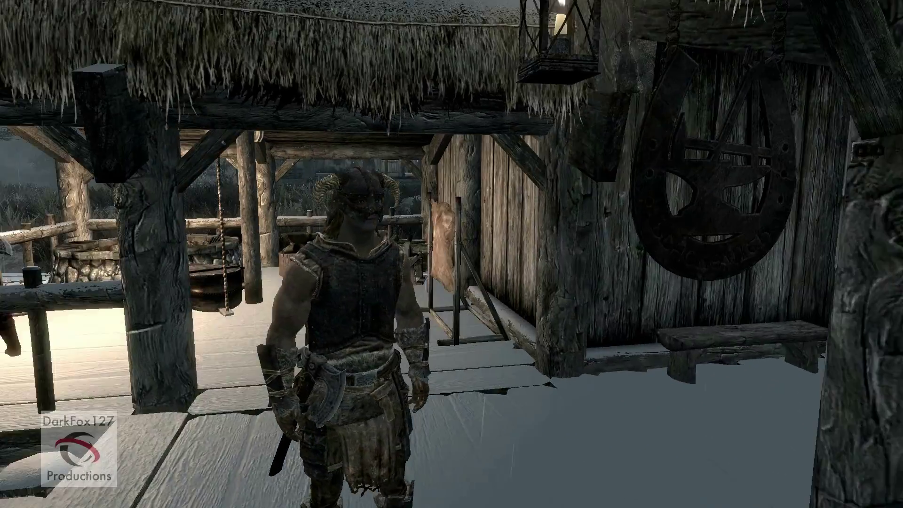
key(w)
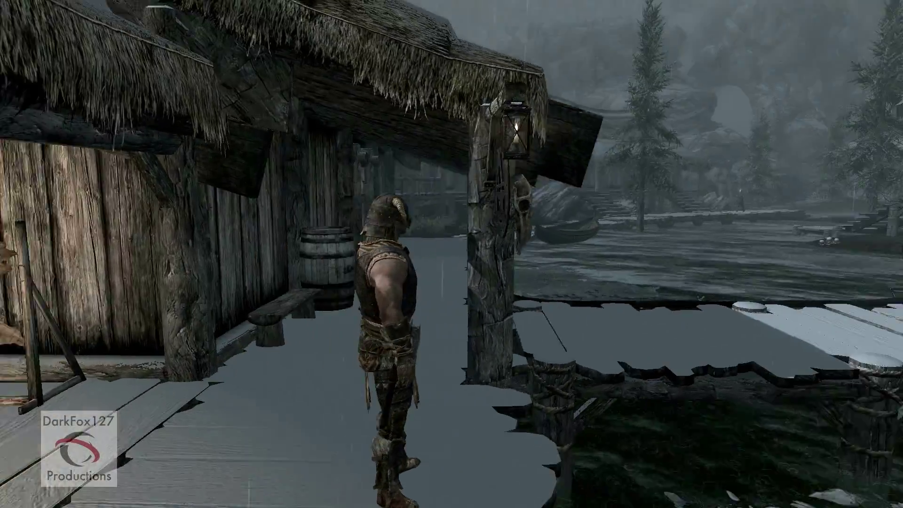
drag(452, 254, 353, 254)
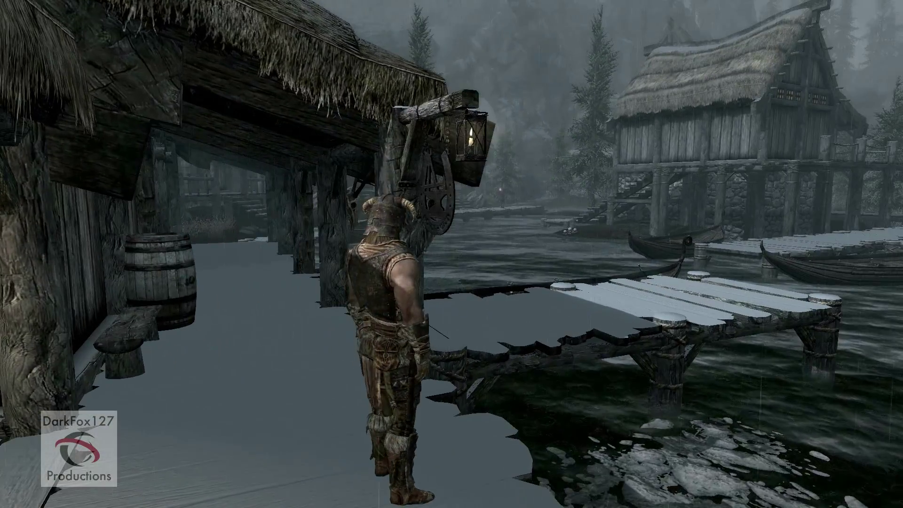